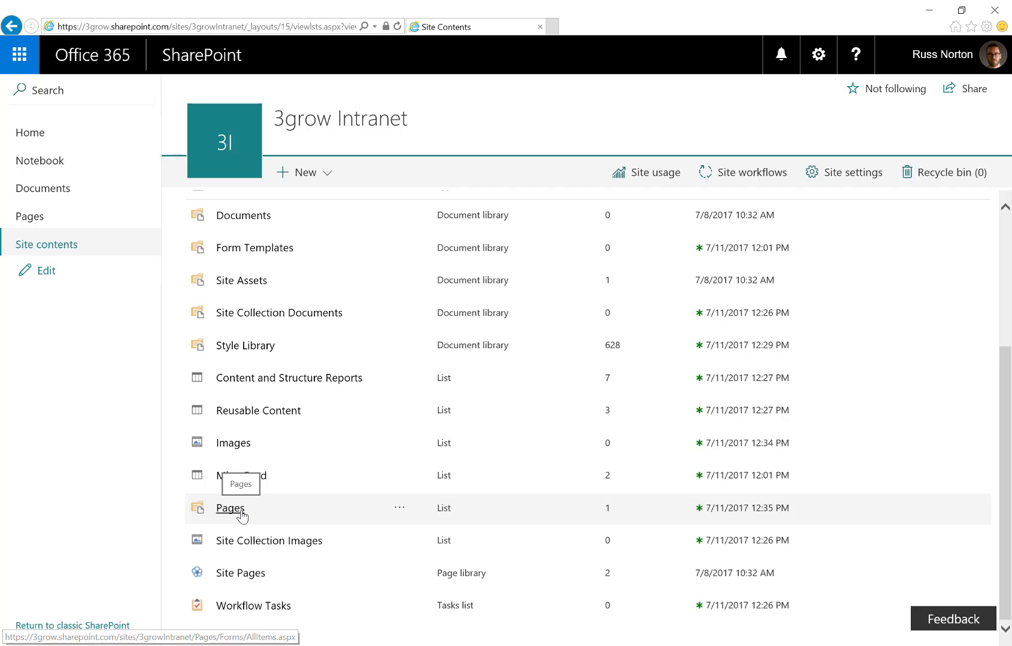
# Step: Start a new Welcome Page from the Pages library's New Document menu
pyautogui.click(241, 513)
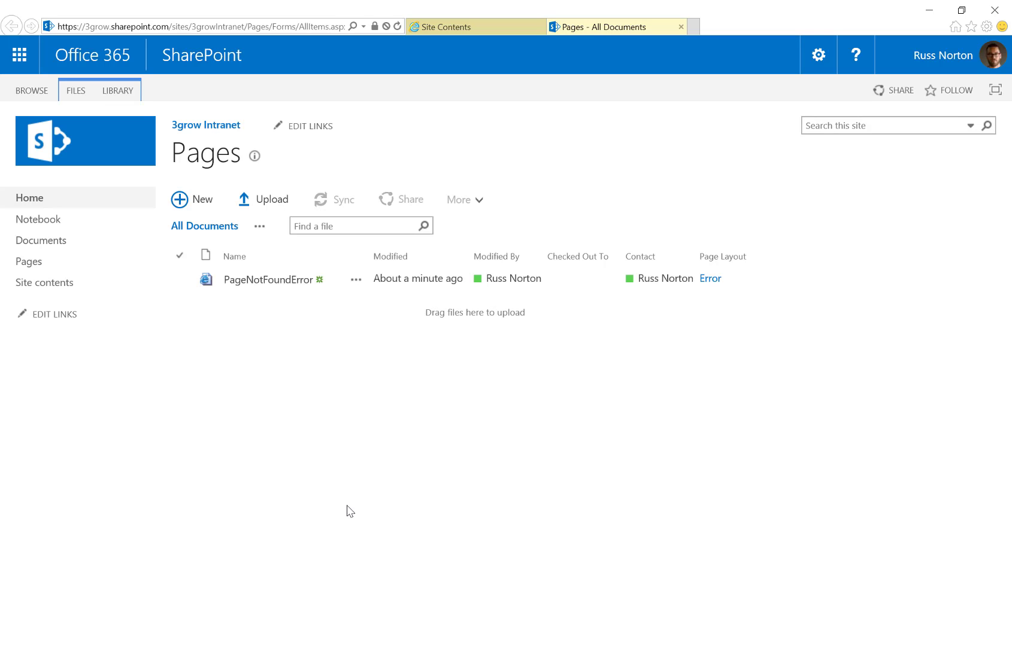
pyautogui.click(76, 90)
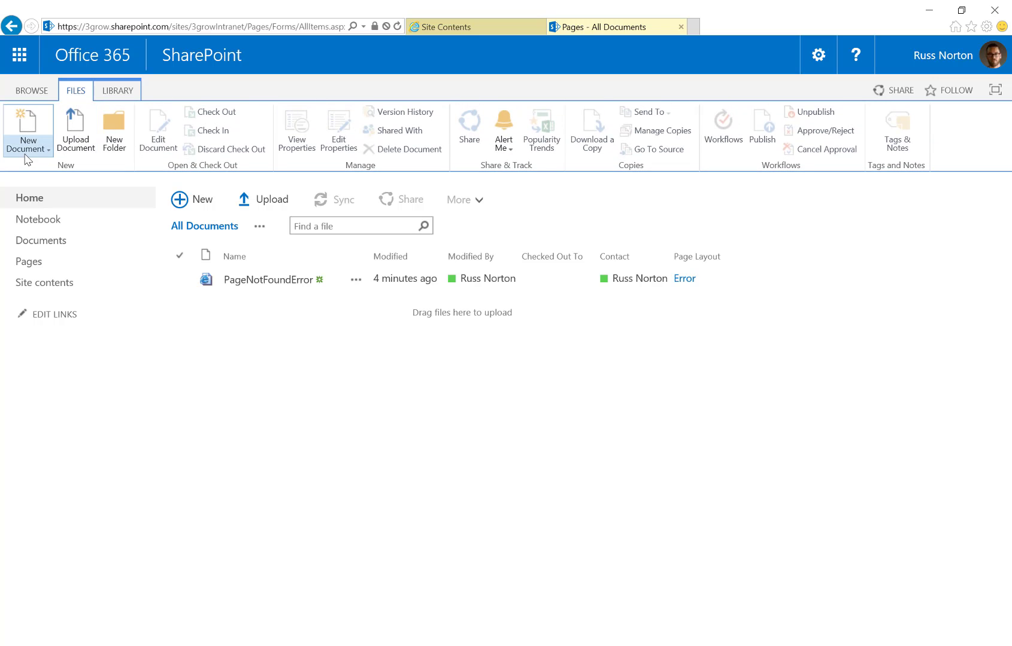
pyautogui.click(27, 155)
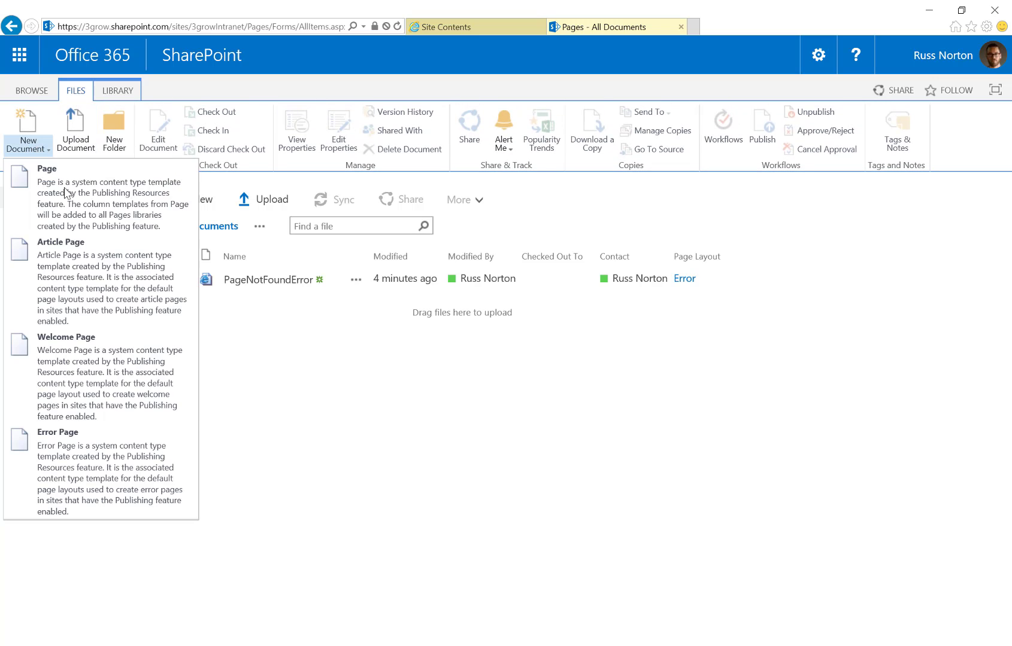
pyautogui.click(64, 368)
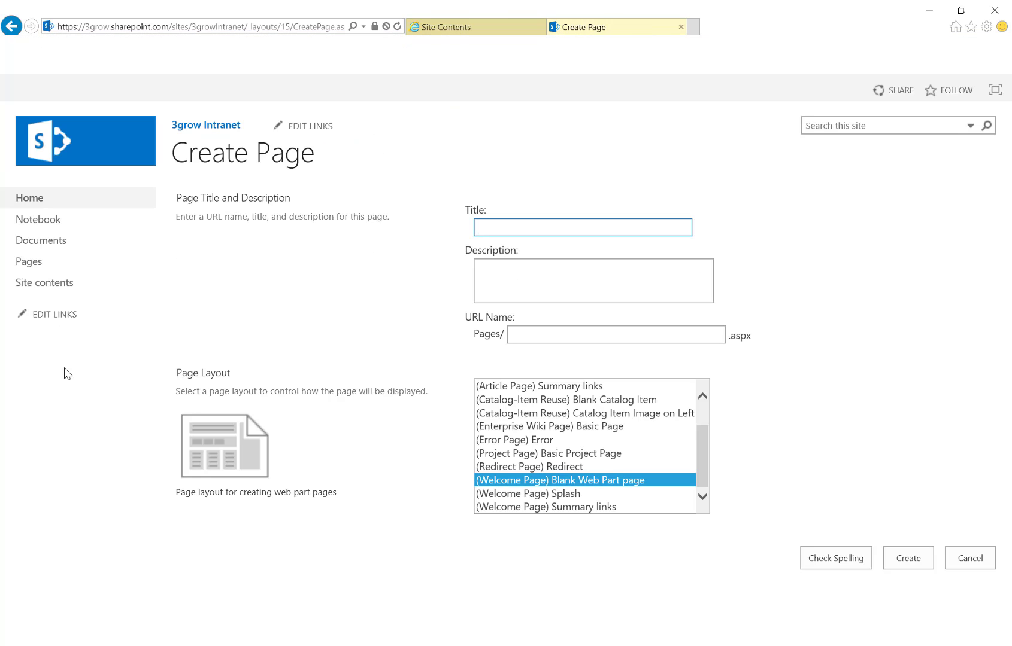
# Step: Title the page Home with URL name default and create it as a Blank Web Part page
pyautogui.write('Home')
pyautogui.click(574, 335)
pyautogui.write('defau')
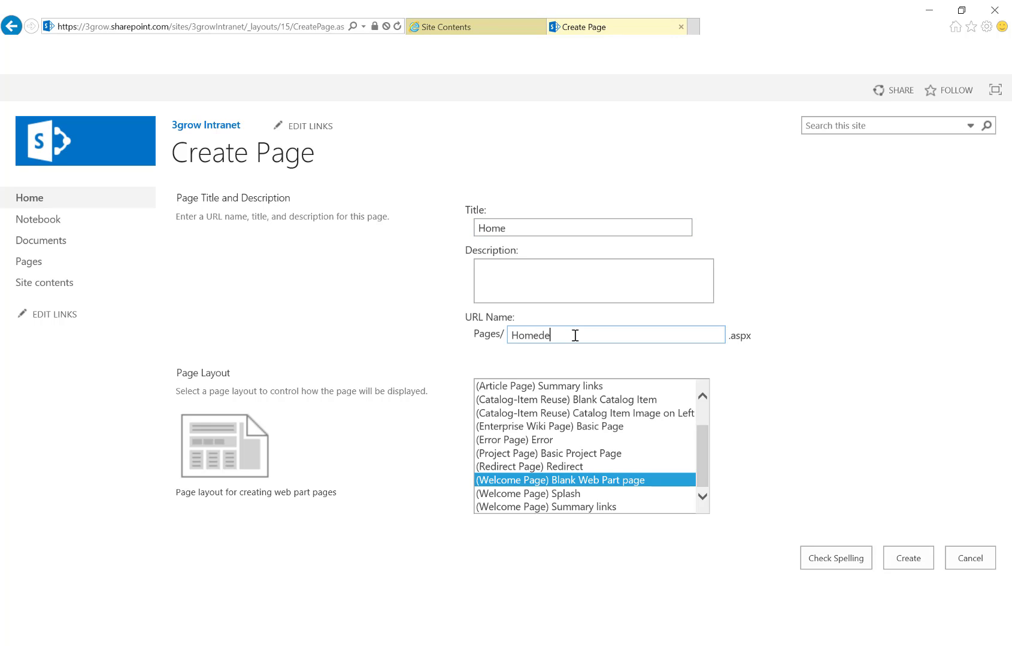
pyautogui.press('BackSpace')
pyautogui.press('BackSpace')
pyautogui.press('BackSpace')
pyautogui.press('BackSpace')
pyautogui.press('BackSpace')
pyautogui.press('BackSpace')
pyautogui.press('BackSpace')
pyautogui.press('BackSpace')
pyautogui.press('BackSpace')
pyautogui.write('default')
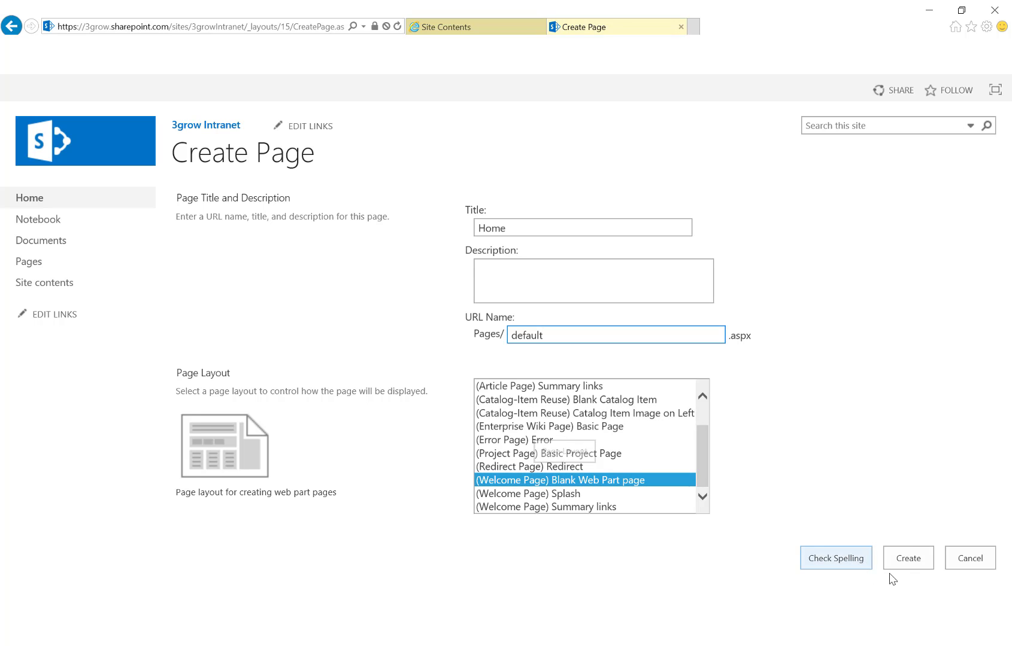
pyautogui.click(908, 564)
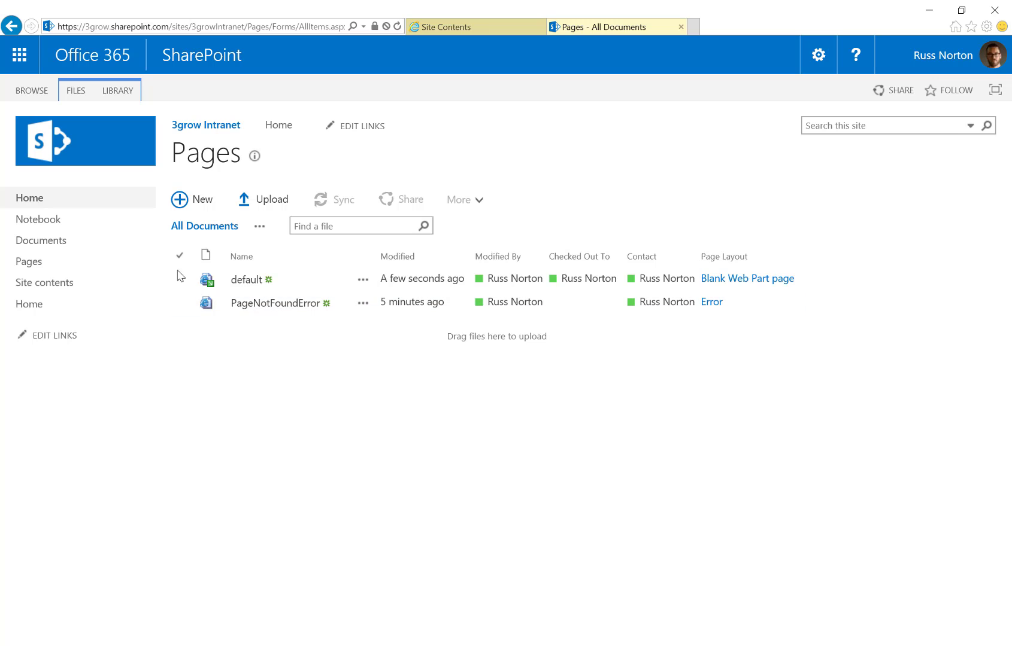
# Step: Edit default.aspx and enter 'Welcome to the Intranet' in Page Content, correcting the 'Intyranet' typo
pyautogui.click(253, 281)
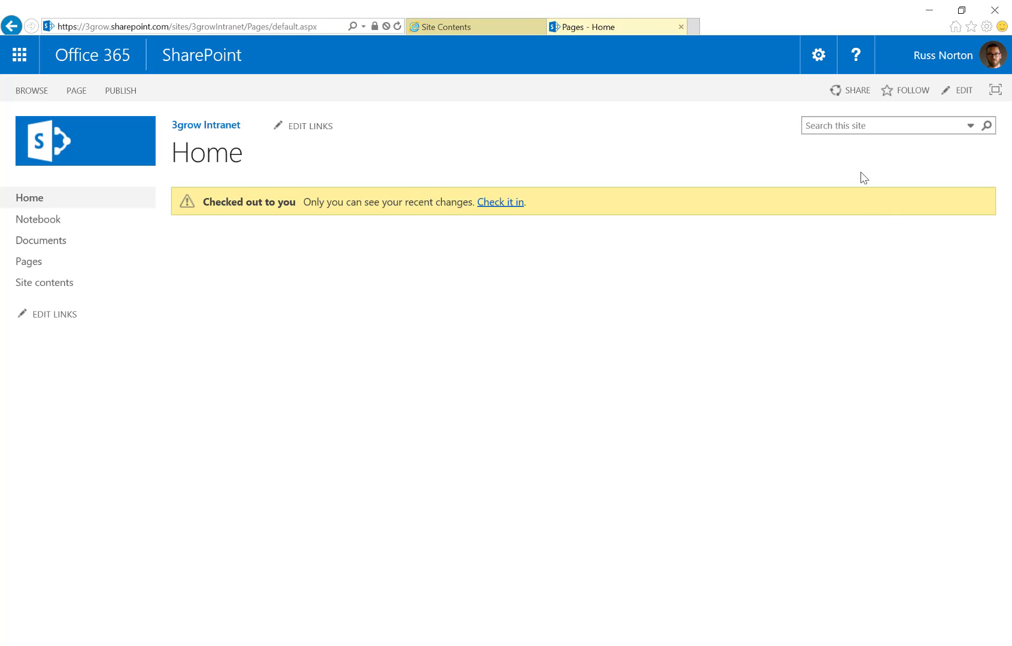
pyautogui.click(963, 93)
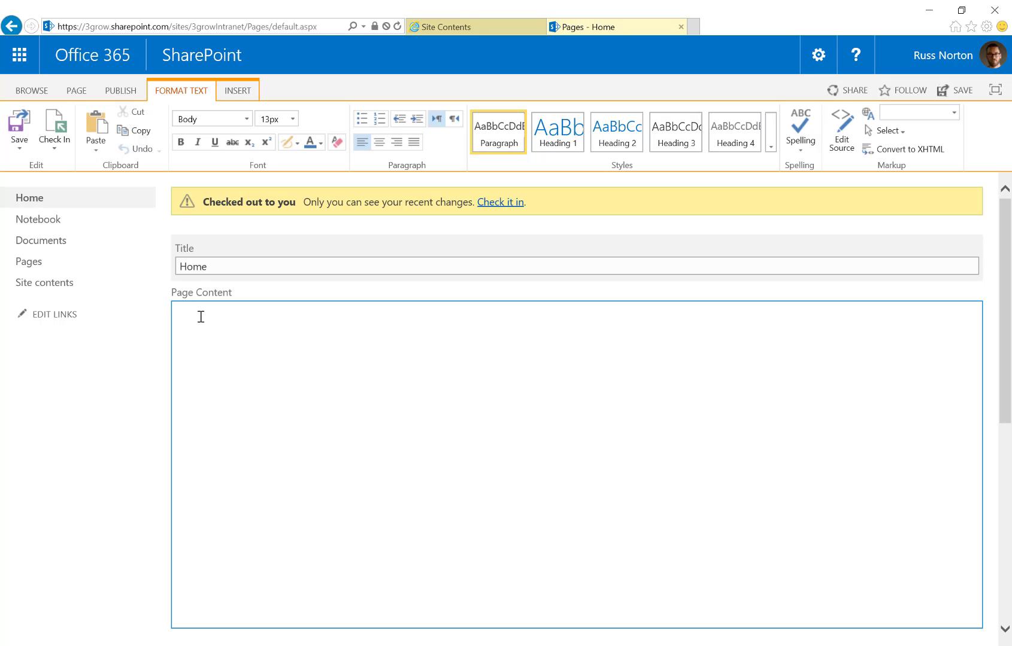
pyautogui.write('Welcome to the Intyranet')
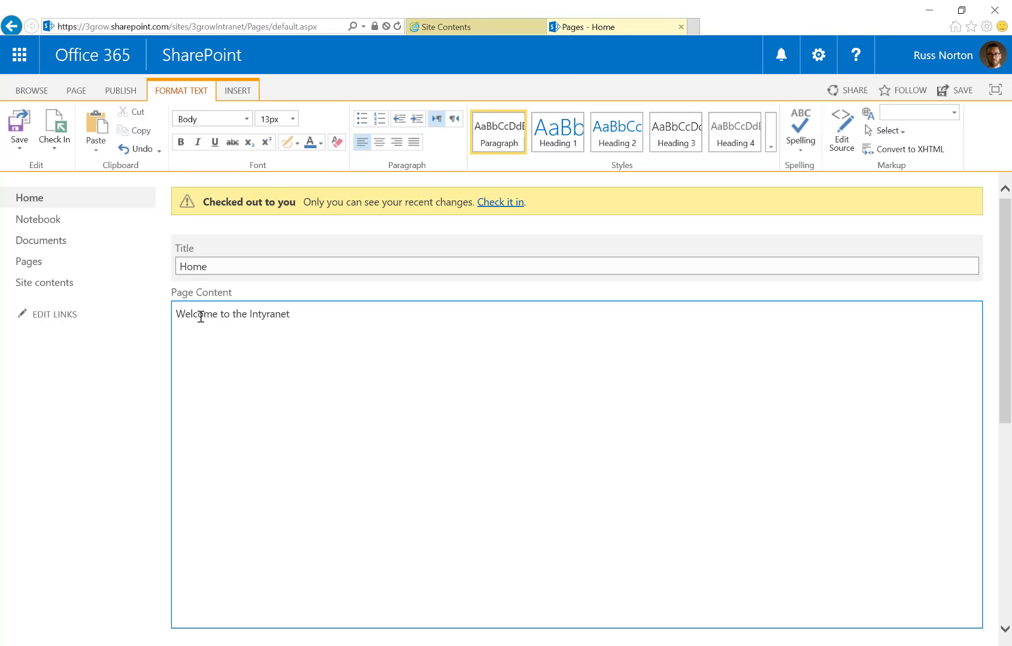
pyautogui.click(266, 315)
pyautogui.press('BackSpace')
pyautogui.click(123, 91)
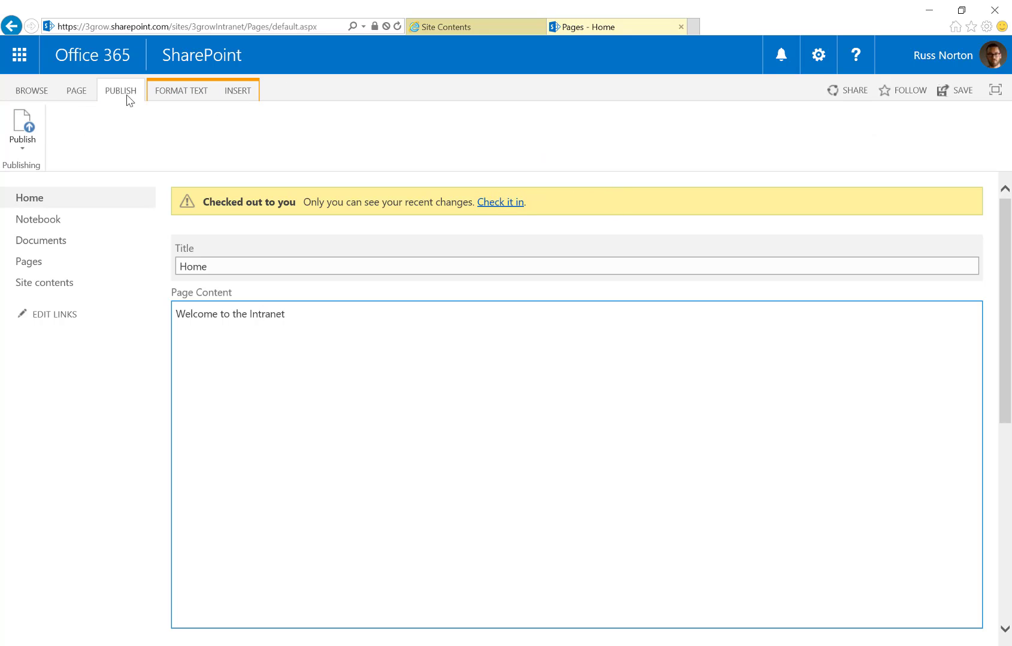
# Step: Publish the Home page, confirm with Continue, and select its web address
pyautogui.click(26, 124)
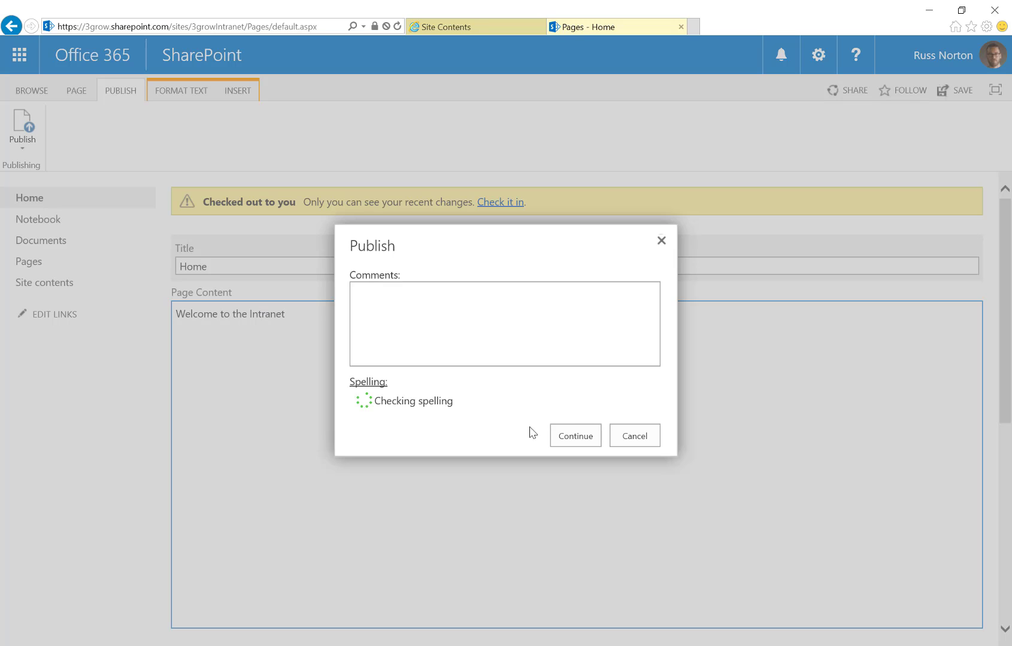
pyautogui.click(575, 436)
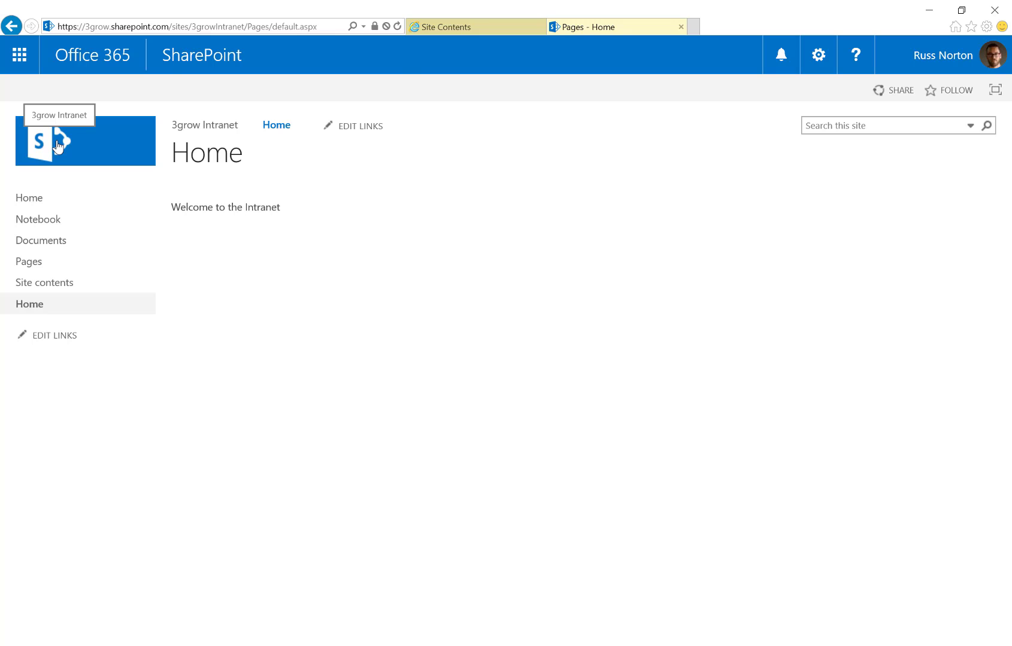
pyautogui.click(245, 29)
pyautogui.hotkey('ctrl', 'c')
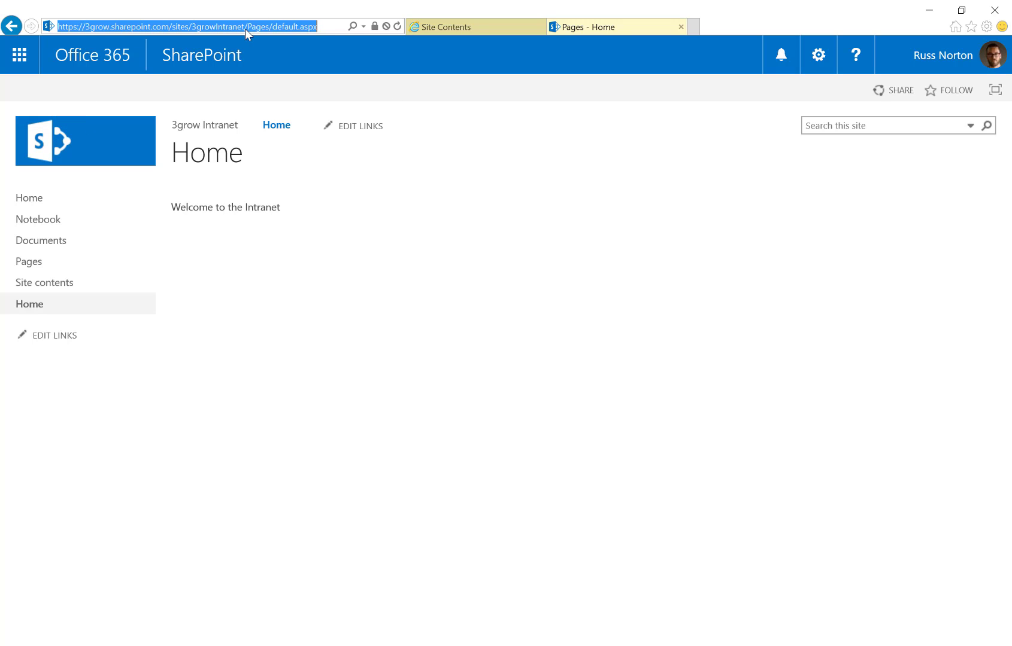
# Step: In Site Settings, replace the Welcome Page address with the pasted default.aspx URL and save
pyautogui.click(820, 55)
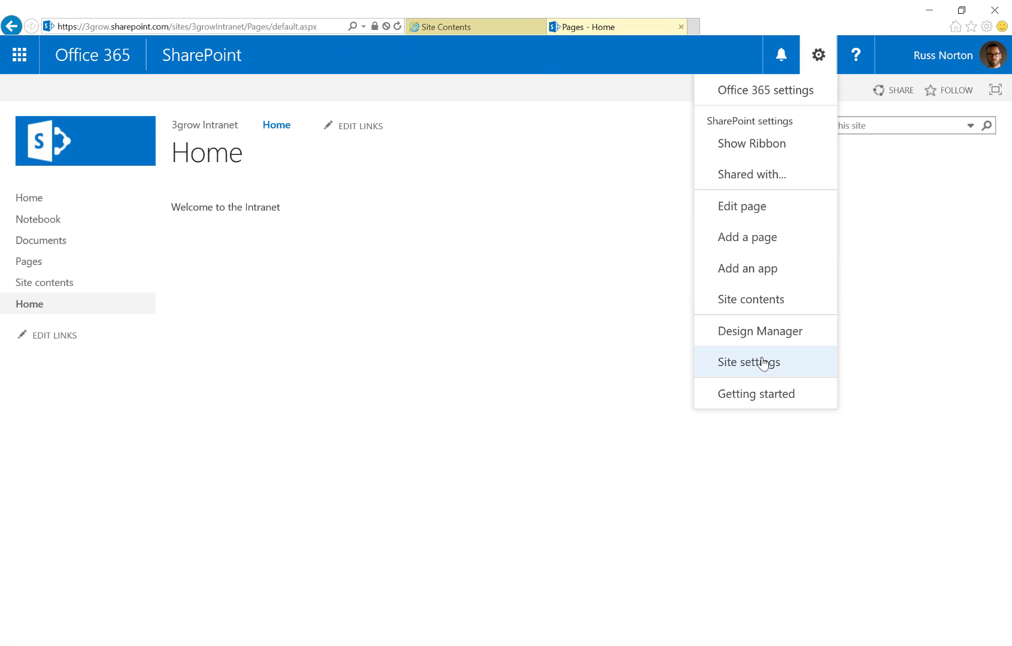
pyautogui.click(761, 364)
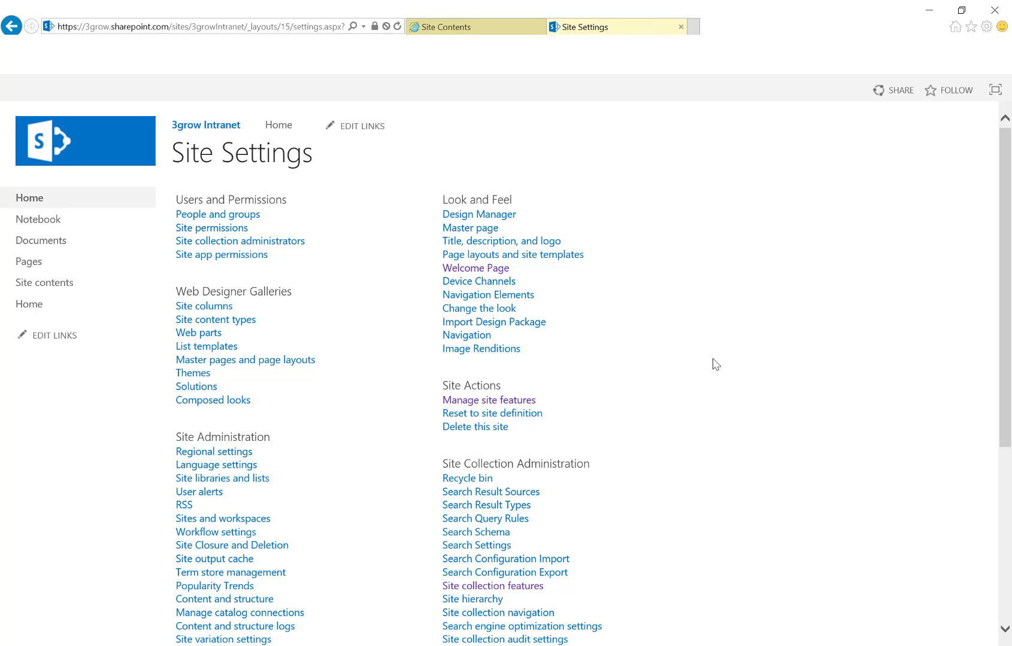
pyautogui.click(499, 271)
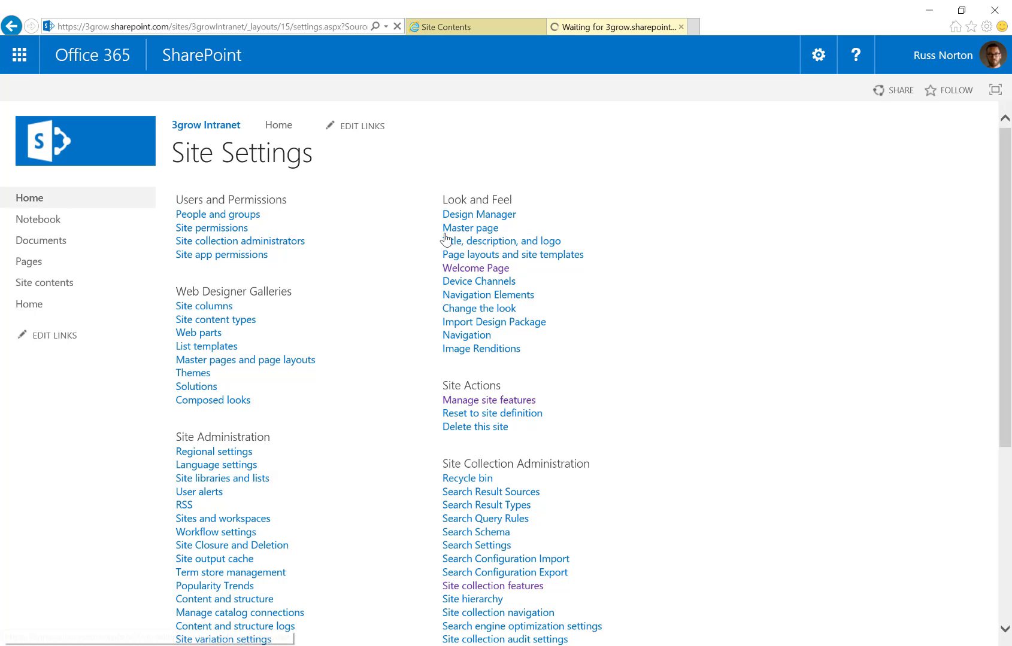
pyautogui.moveTo(473, 230); pyautogui.dragTo(813, 233)
pyautogui.hotkey('ctrl', 'v')
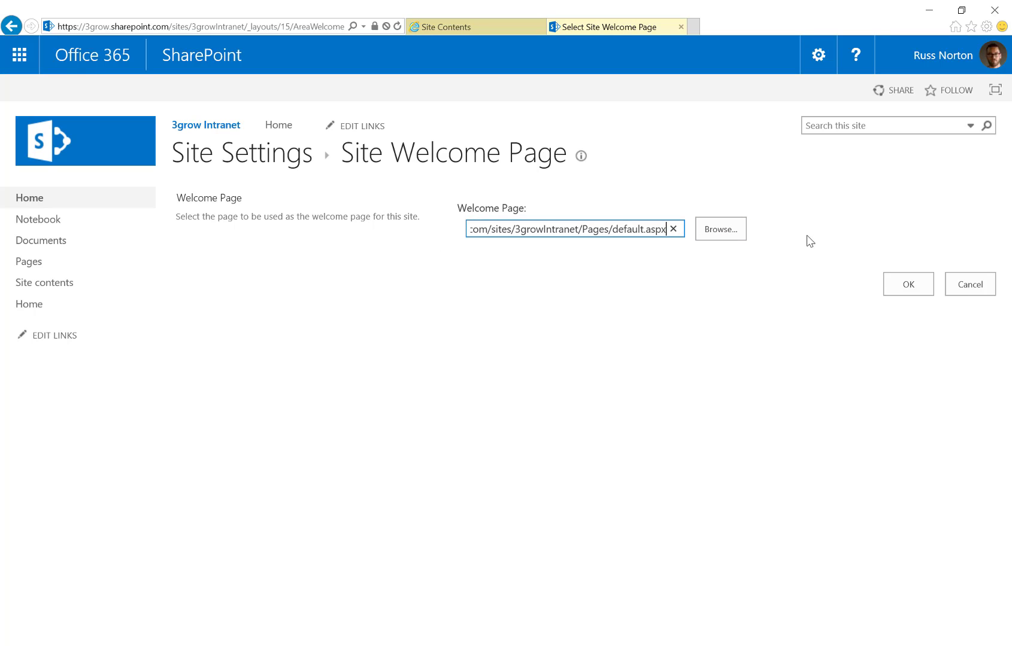
pyautogui.click(908, 286)
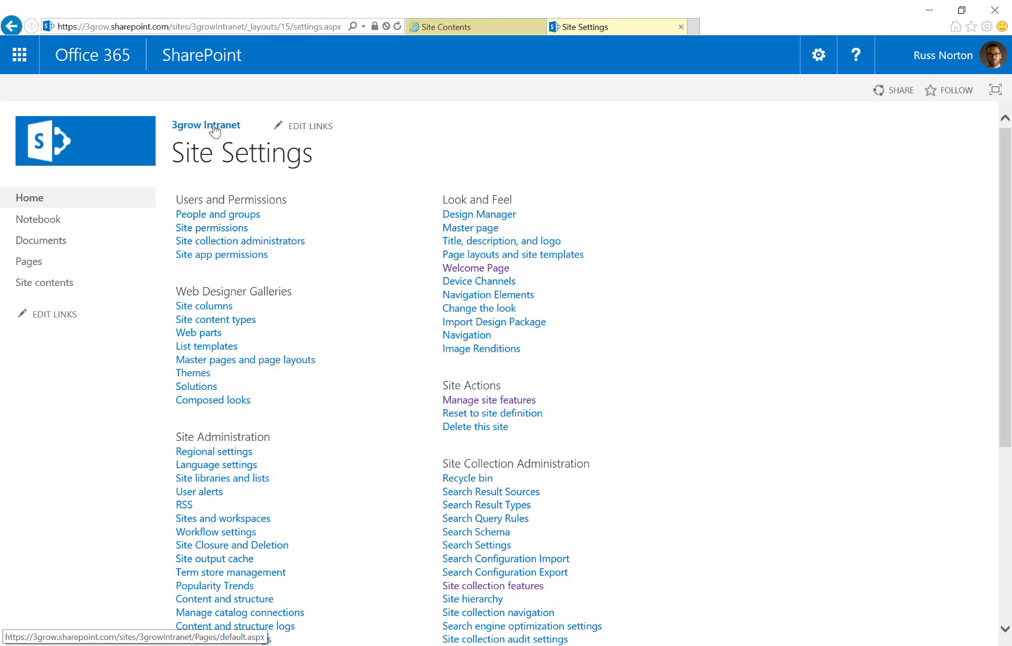
# Step: From the site's home page, go to Site contents and open the Site Pages library
pyautogui.click(30, 198)
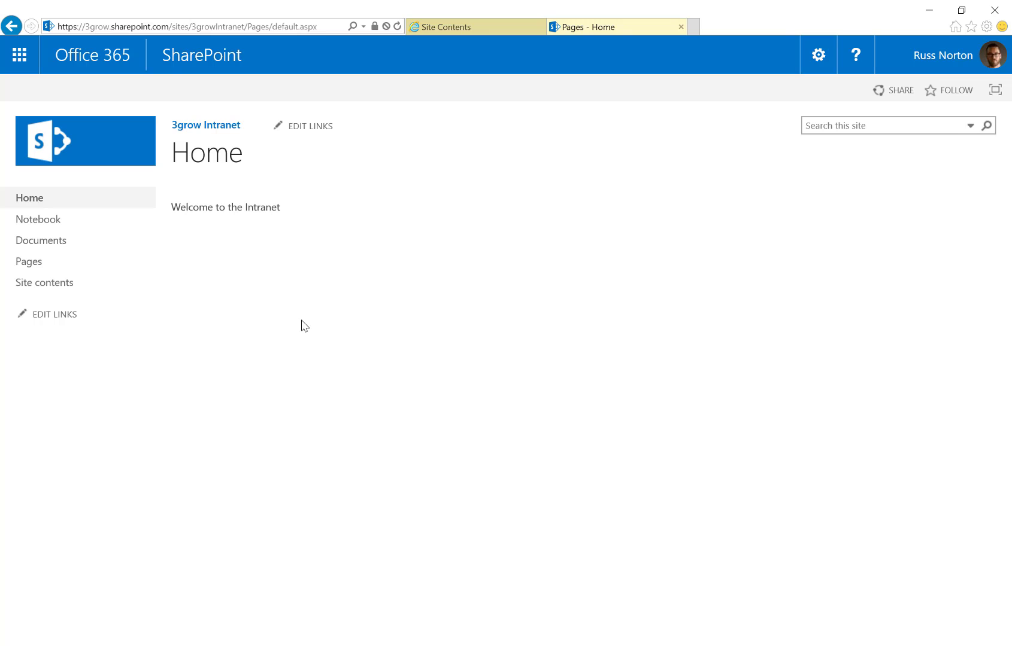
pyautogui.click(55, 286)
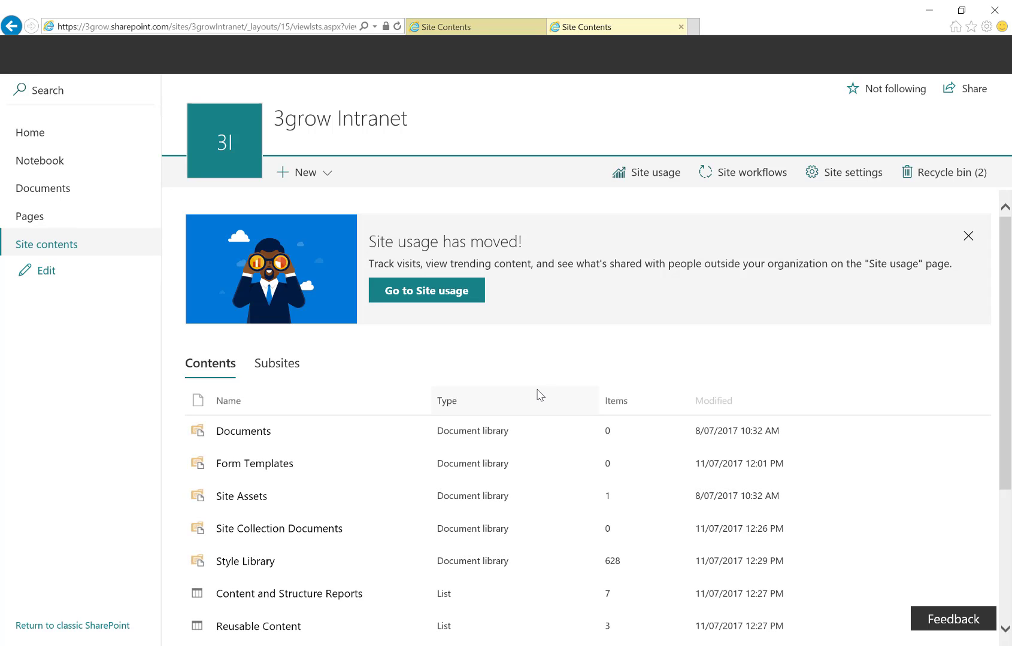
pyautogui.scroll(-4, 538, 395)
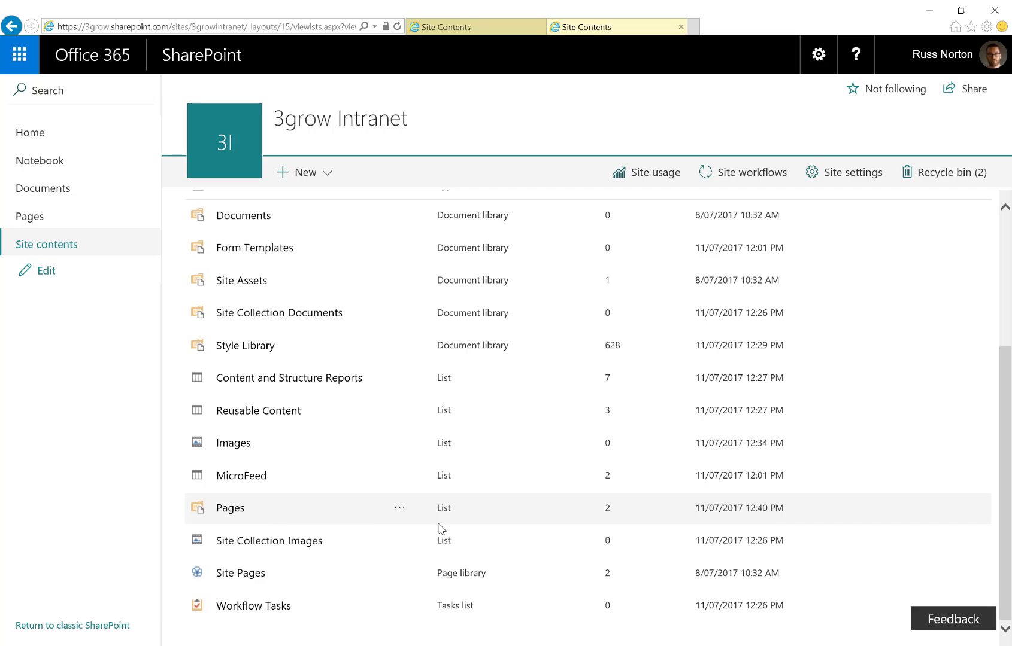
pyautogui.click(250, 580)
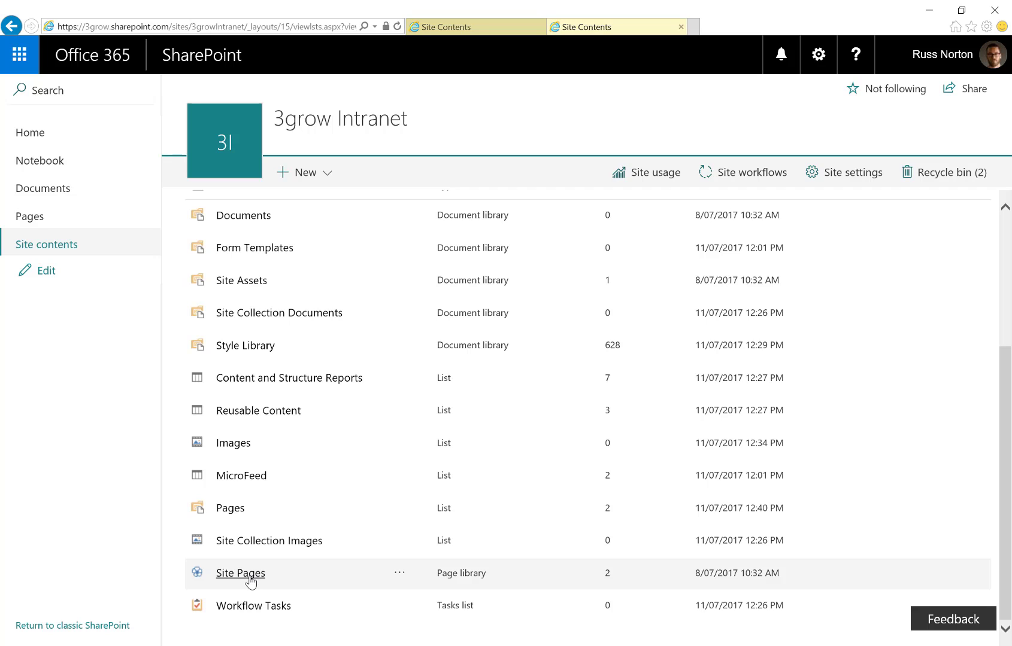
pyautogui.click(249, 581)
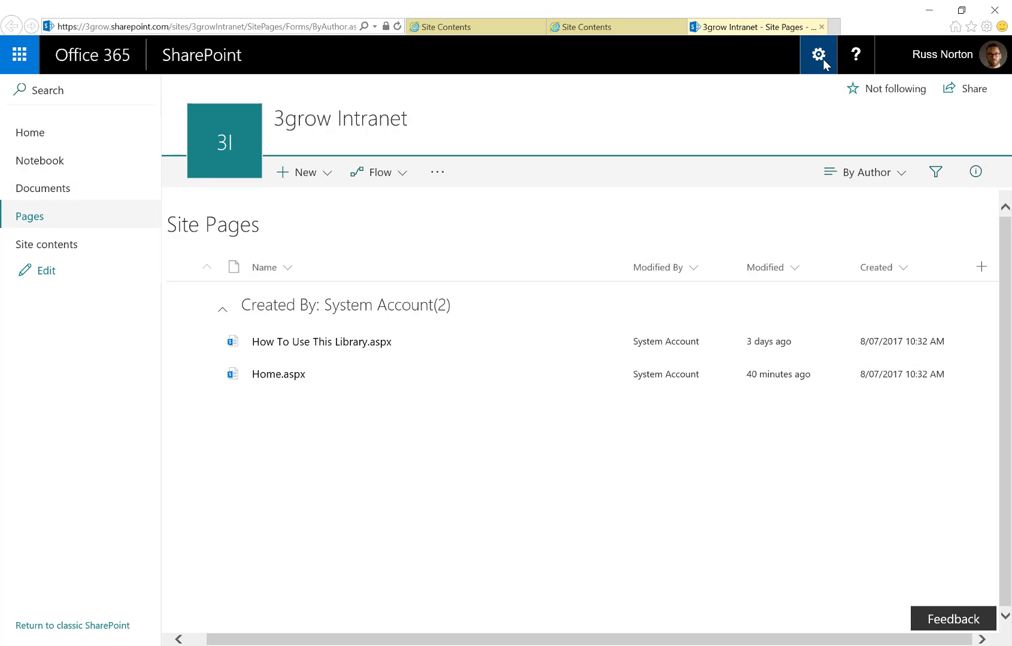
# Step: Delete the Site Pages library via Library settings, confirm, then return to the home page
pyautogui.click(818, 55)
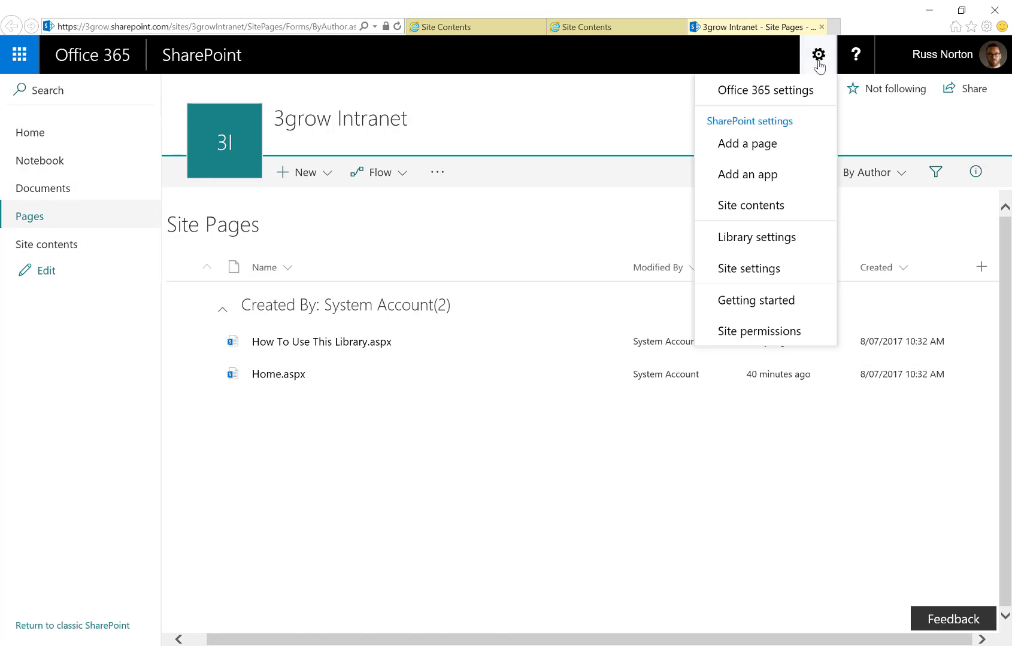
pyautogui.click(774, 241)
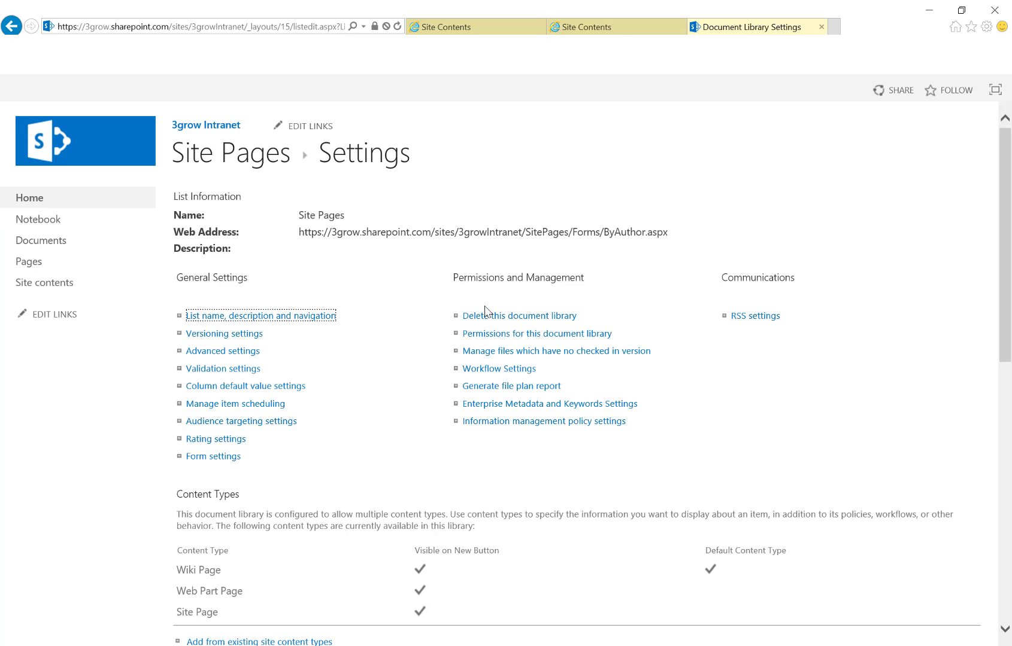
pyautogui.click(522, 325)
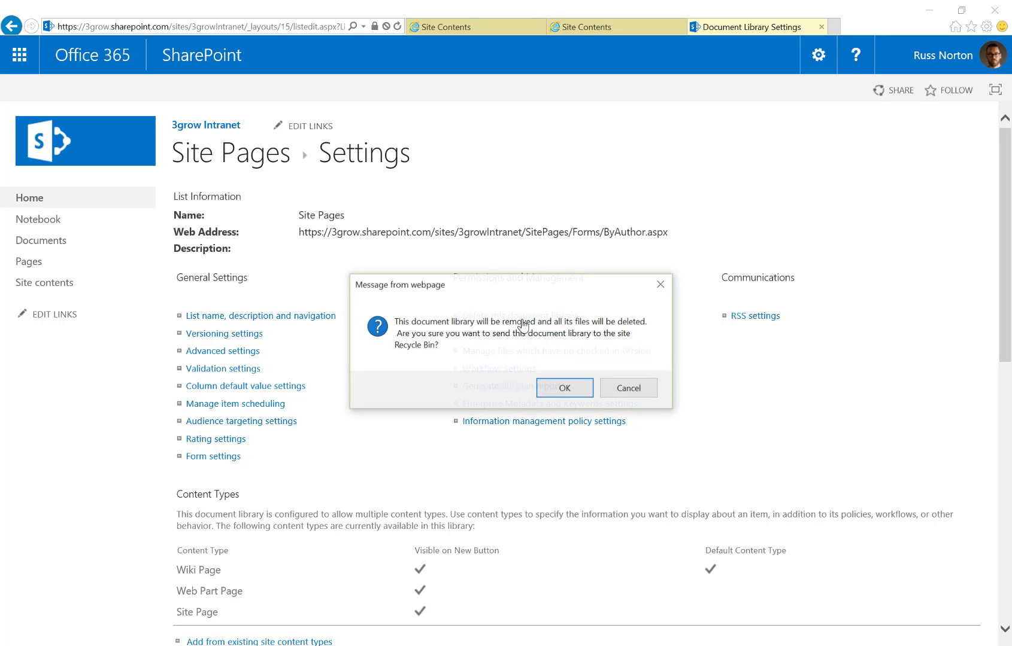
pyautogui.click(565, 389)
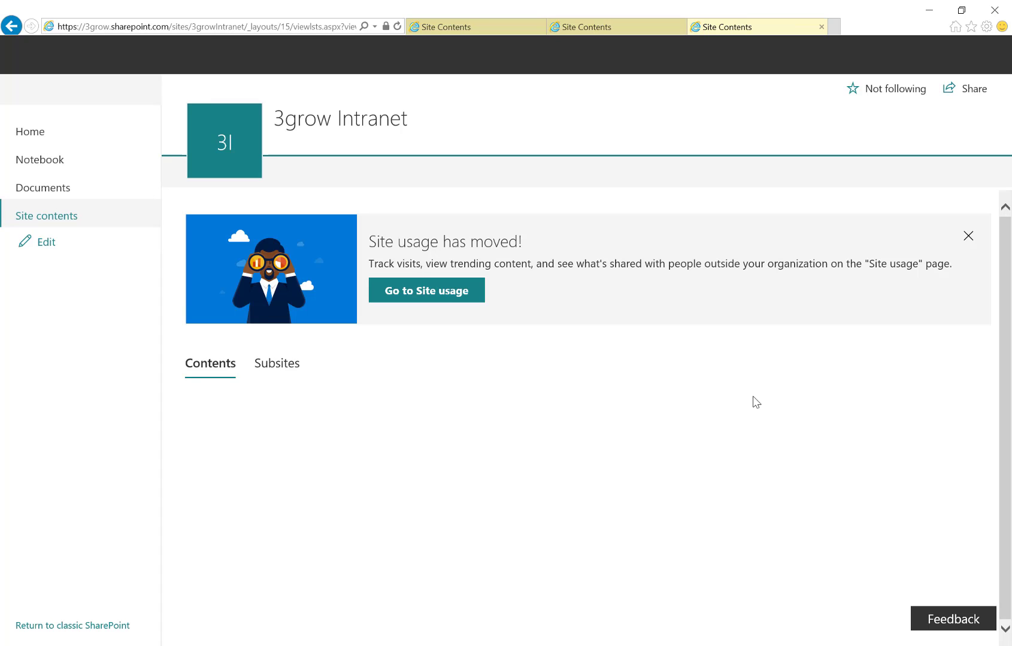
pyautogui.click(207, 161)
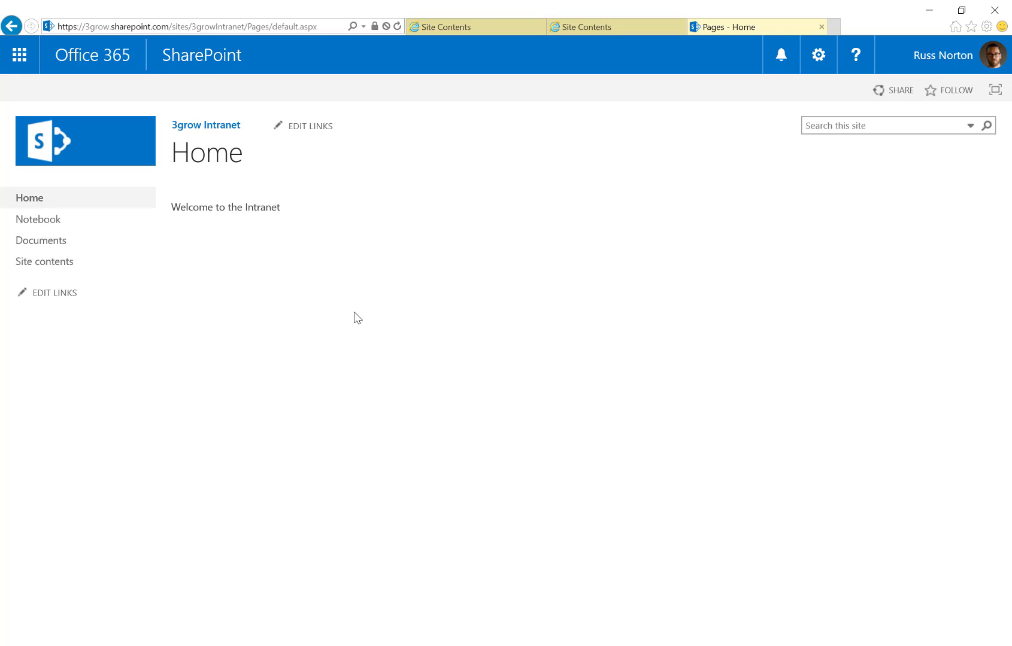
# Step: Open Change the look under Site settings' Look and Feel
pyautogui.click(818, 62)
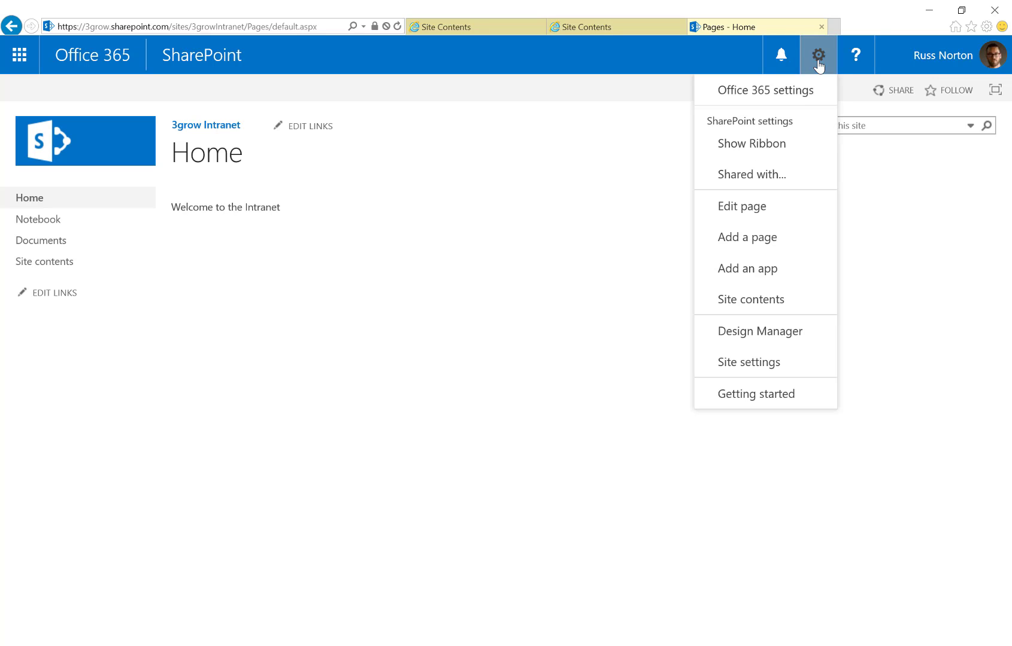
pyautogui.click(758, 367)
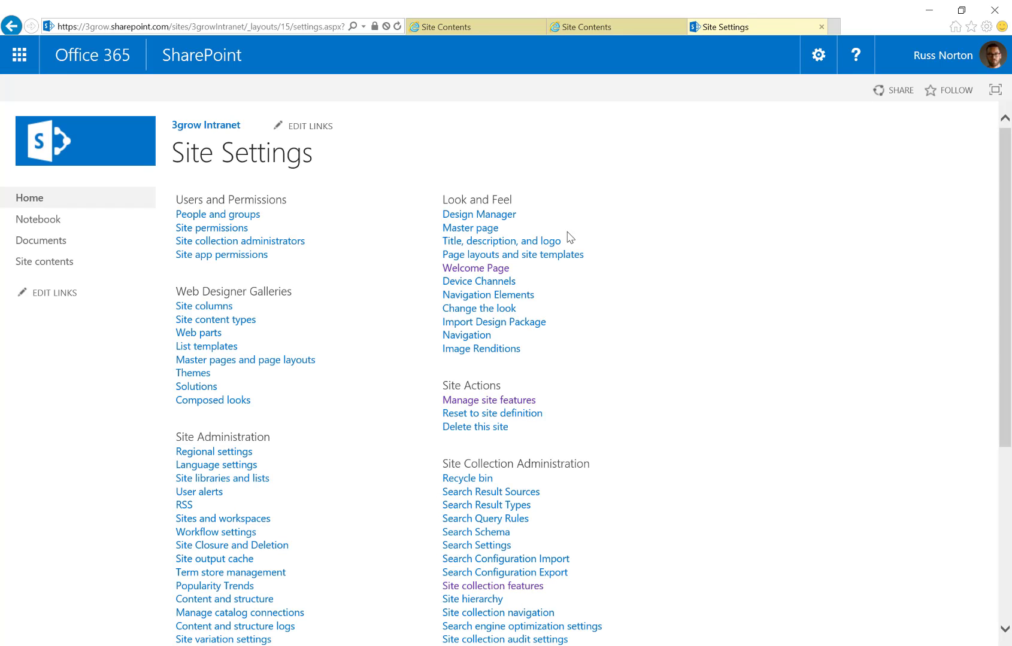
pyautogui.click(470, 315)
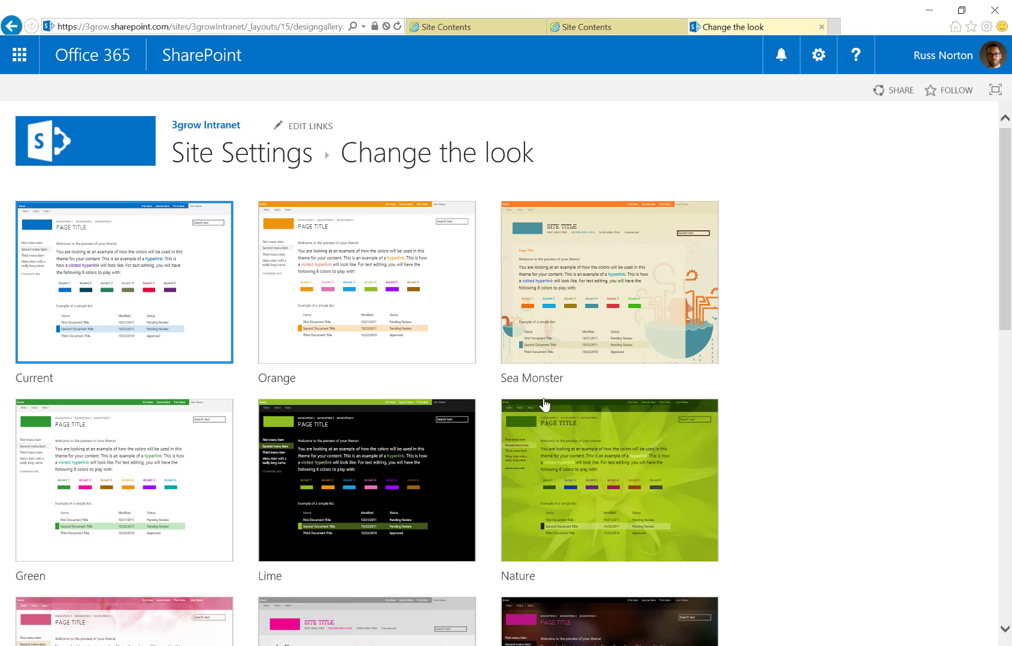
# Step: Pick the Green look, set Site layout to Oslo, and try it out
pyautogui.click(130, 482)
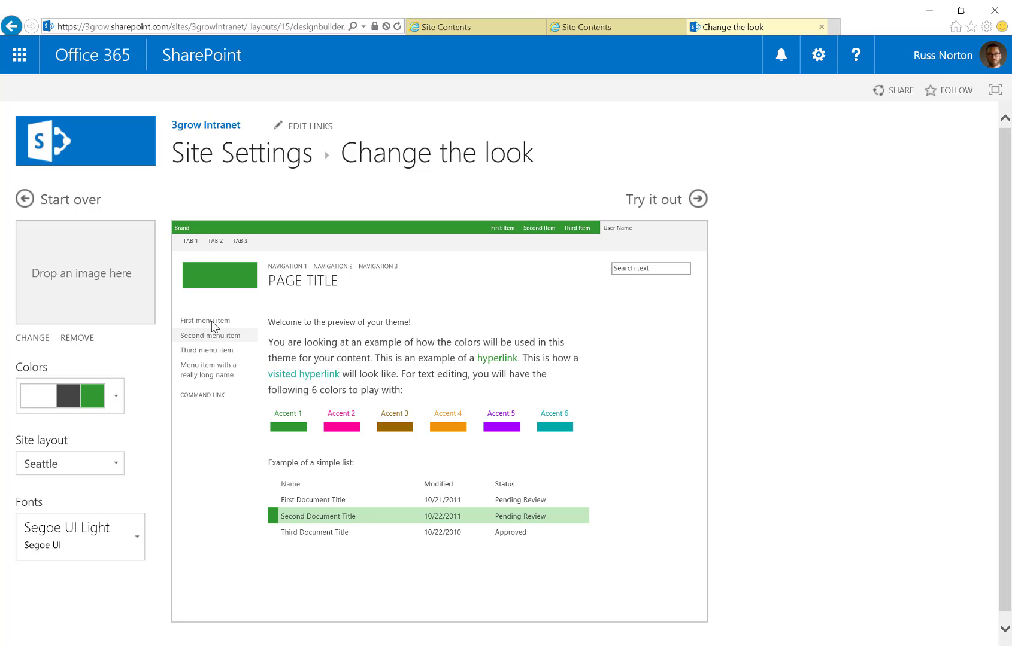
pyautogui.click(115, 463)
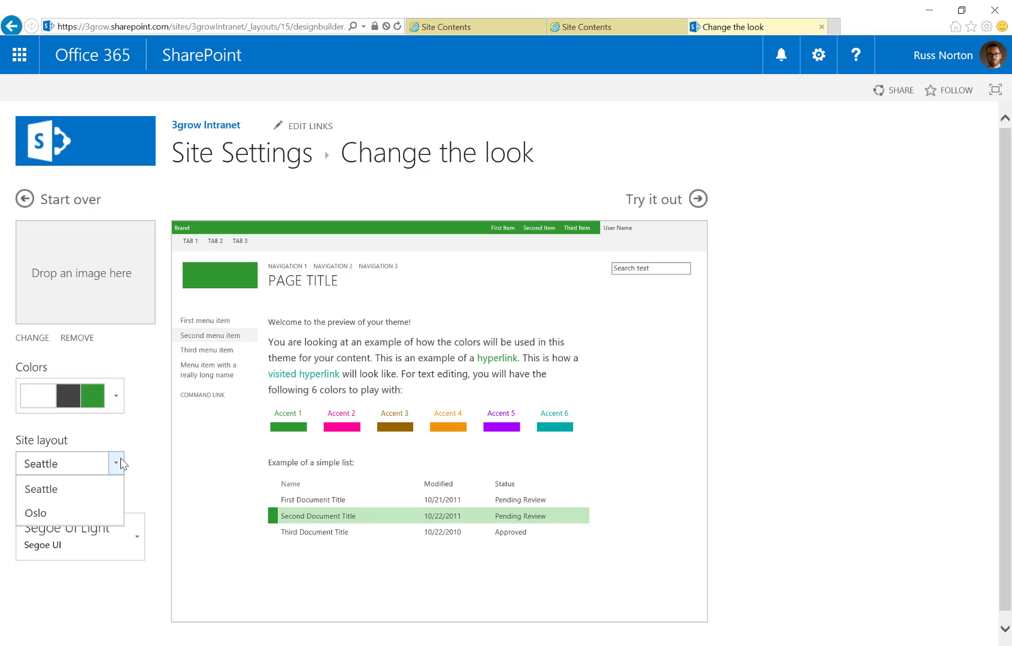
pyautogui.click(53, 513)
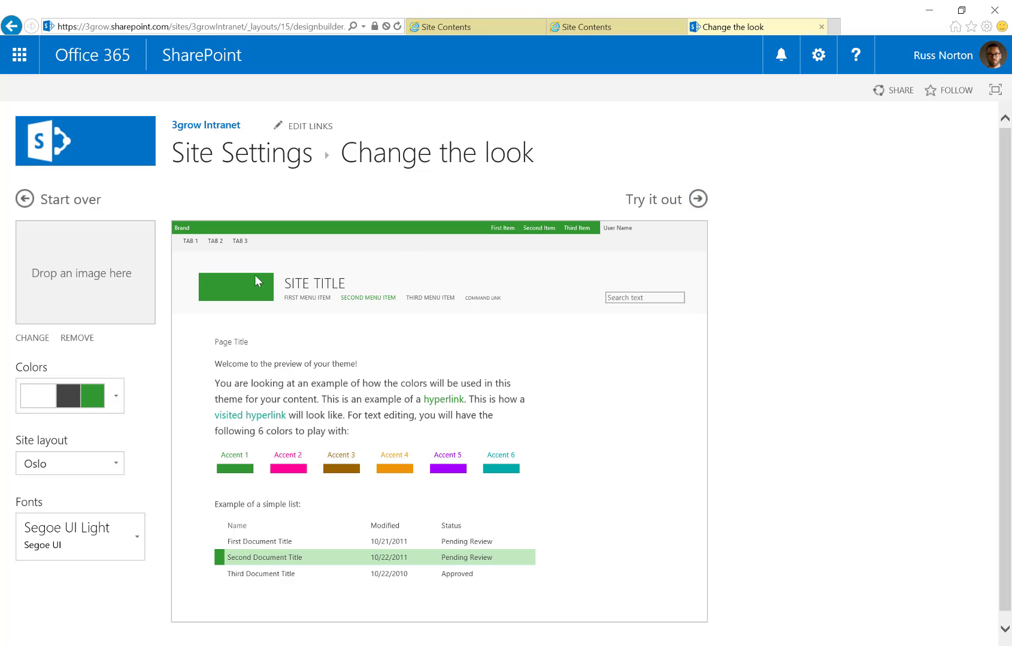
pyautogui.click(697, 200)
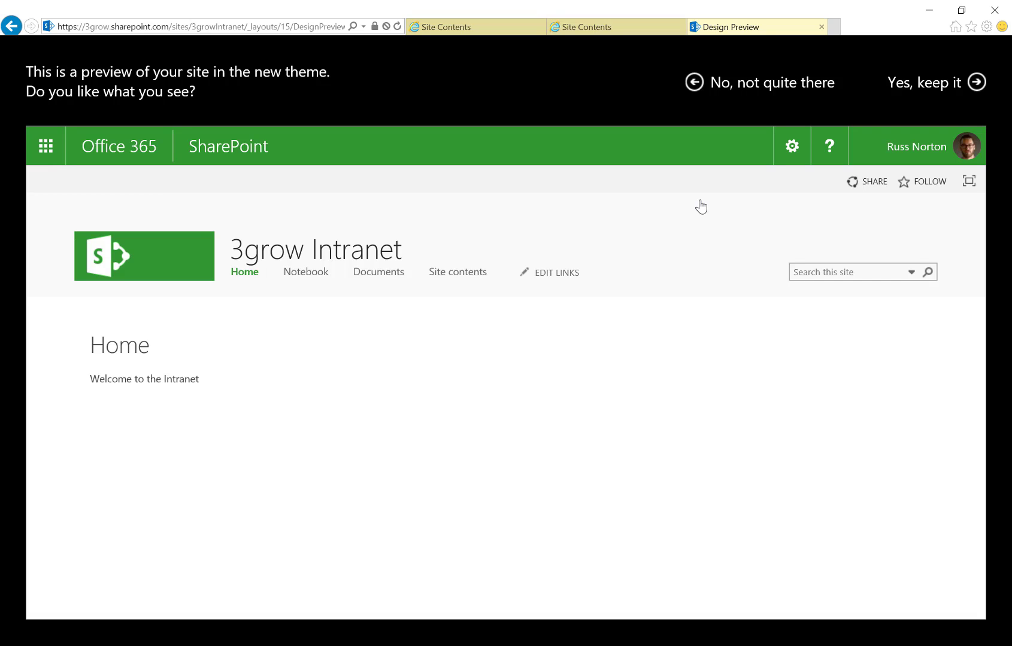
# Step: Confirm 'Yes, keep it' for the green Oslo look, then go to Home
pyautogui.click(939, 84)
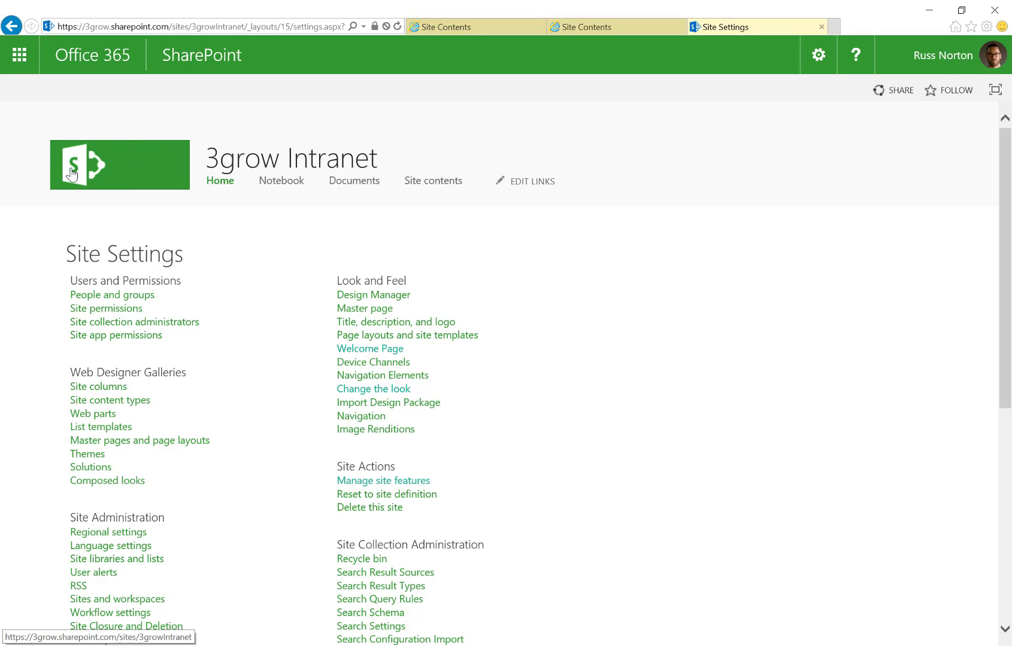
pyautogui.moveTo(462, 323); pyautogui.dragTo(336, 322)
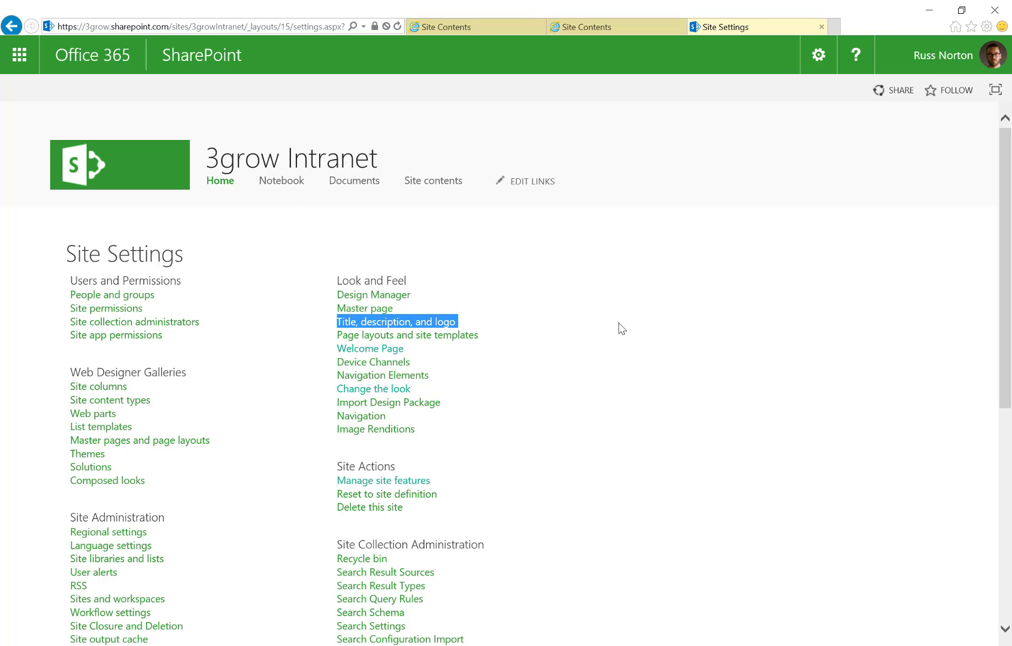
pyautogui.click(218, 182)
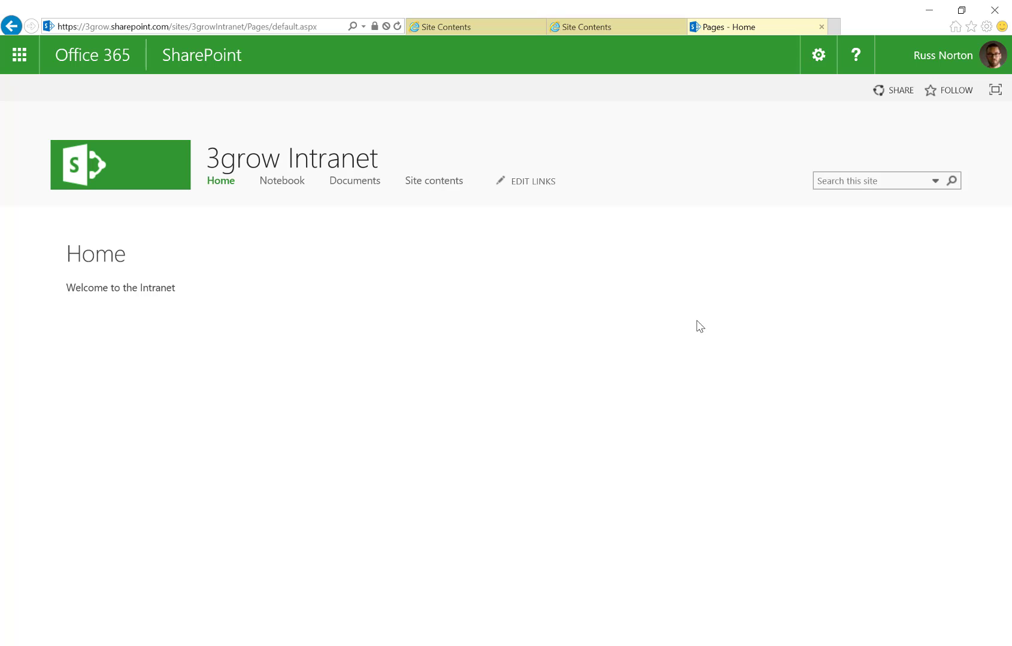